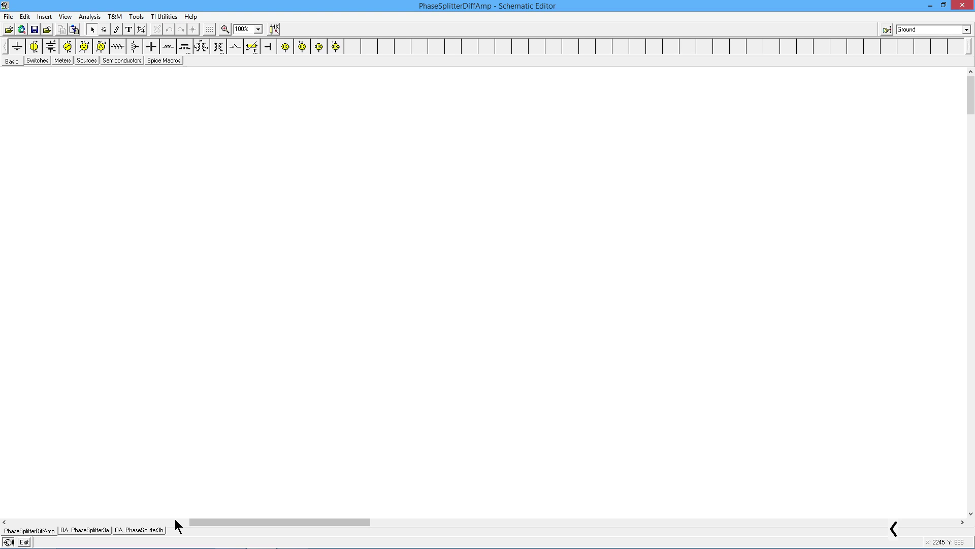
- Review the block diagram and the variable-gain phase splitter, finishing on the unity-gain op amp phase splitter schematic
{"action": "left_click", "coordinate": [175, 521]}
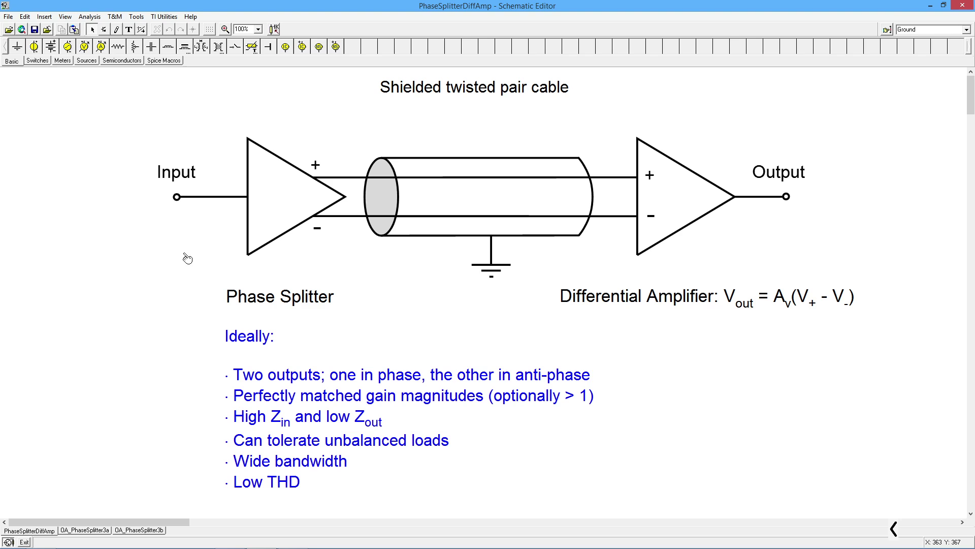
{"action": "left_click", "coordinate": [88, 529]}
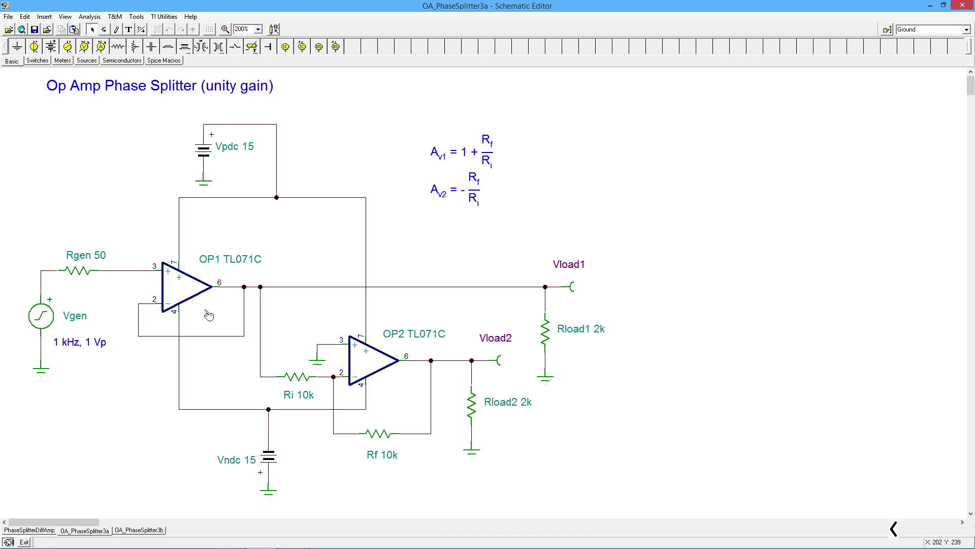
{"action": "left_click", "coordinate": [145, 530]}
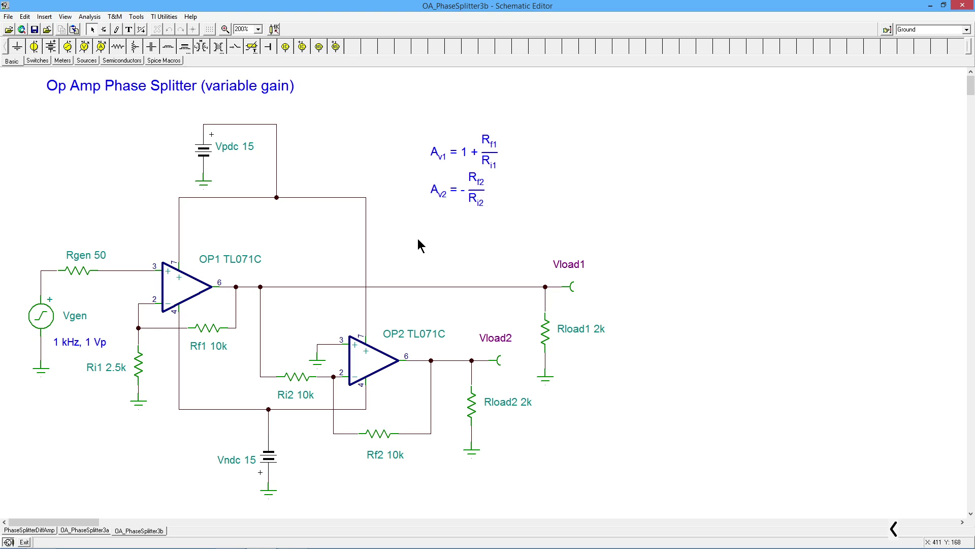
{"action": "left_click", "coordinate": [36, 531]}
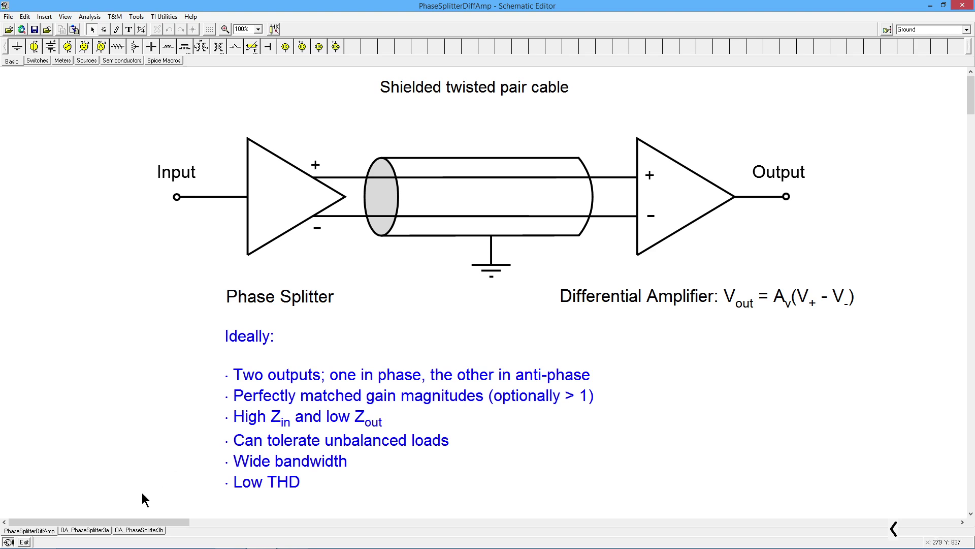
{"action": "left_click", "coordinate": [102, 530]}
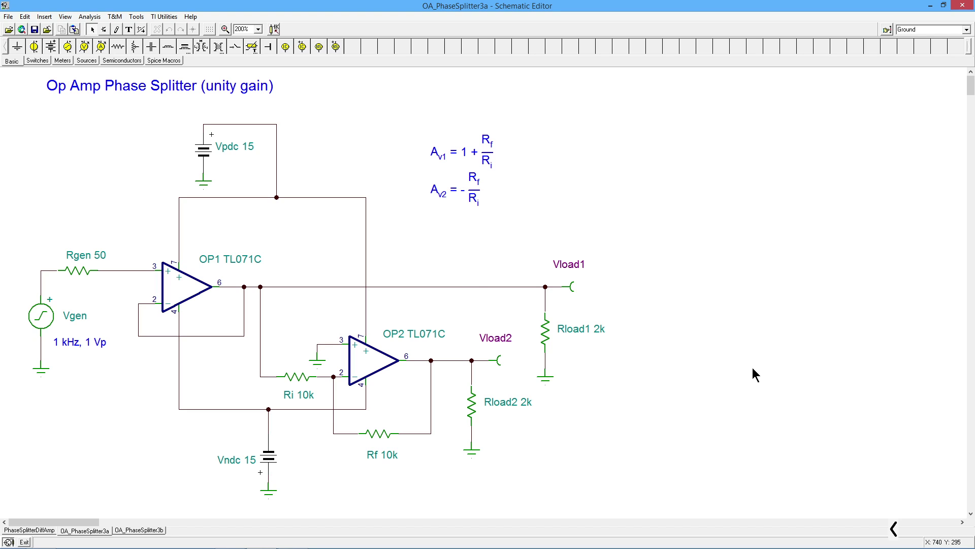
- Sketch black series resistor annotations on the Vload1 and Vload2 output lines, and clear them from the screen
{"action": "left_click", "coordinate": [894, 529]}
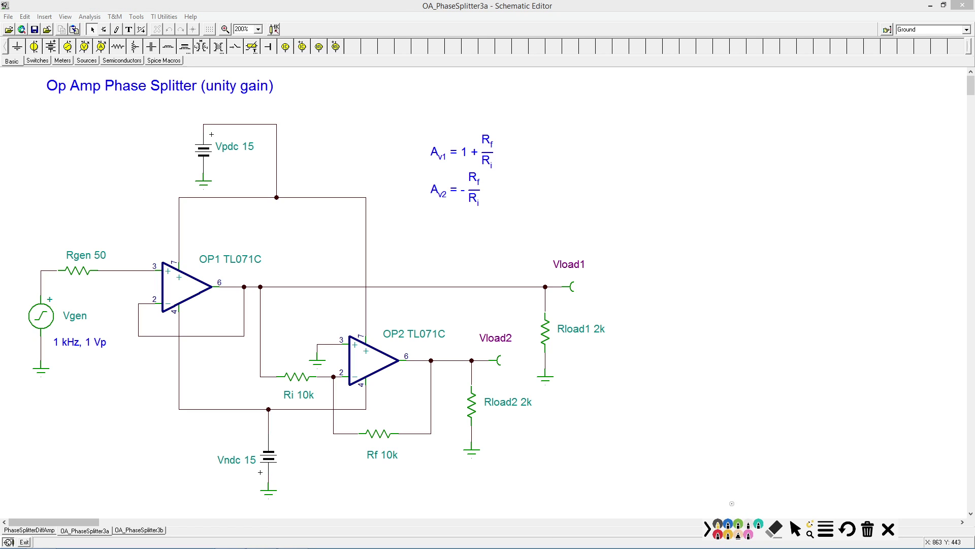
{"action": "left_click", "coordinate": [719, 524]}
{"action": "mouse_move", "coordinate": [438, 287]}
{"action": "left_mouse_down"}
{"action": "mouse_move", "coordinate": [451, 277]}
{"action": "mouse_move", "coordinate": [464, 293]}
{"action": "mouse_move", "coordinate": [467, 277]}
{"action": "mouse_move", "coordinate": [475, 294]}
{"action": "mouse_move", "coordinate": [479, 282]}
{"action": "mouse_move", "coordinate": [494, 286]}
{"action": "left_mouse_up"}
{"action": "mouse_move", "coordinate": [441, 361]}
{"action": "left_mouse_down"}
{"action": "mouse_move", "coordinate": [446, 350]}
{"action": "mouse_move", "coordinate": [447, 365]}
{"action": "mouse_move", "coordinate": [449, 350]}
{"action": "mouse_move", "coordinate": [454, 367]}
{"action": "mouse_move", "coordinate": [456, 351]}
{"action": "mouse_move", "coordinate": [458, 366]}
{"action": "mouse_move", "coordinate": [463, 360]}
{"action": "left_mouse_up"}
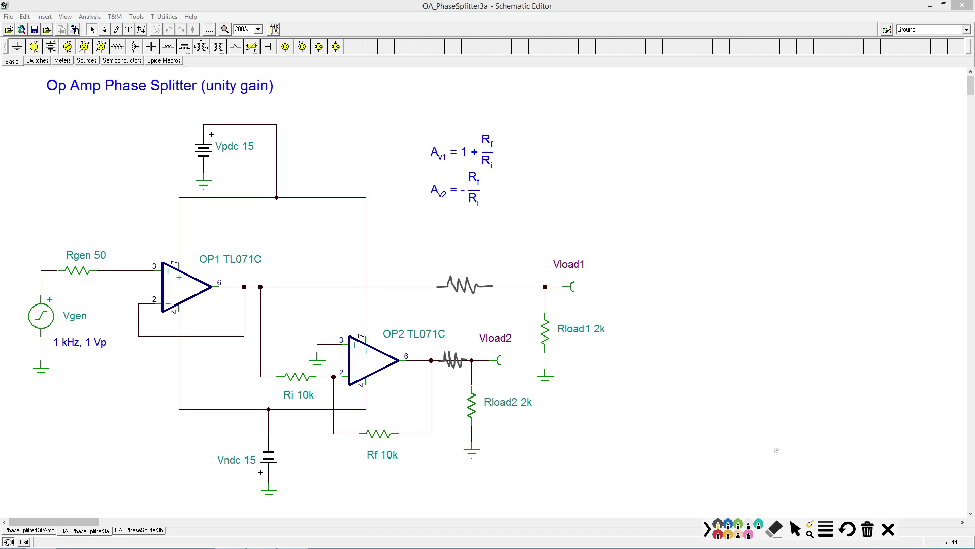
{"action": "left_click", "coordinate": [868, 530]}
{"action": "left_click", "coordinate": [795, 527]}
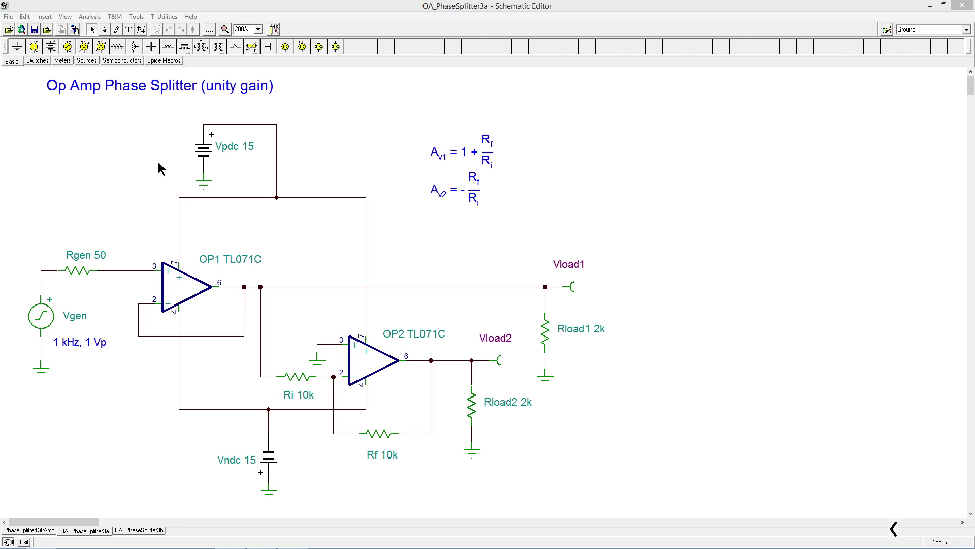
- Run a transient analysis from 1 ms to 3 ms using the calculated operating point, and add a legend to the enlarged plot
{"action": "left_click", "coordinate": [89, 16]}
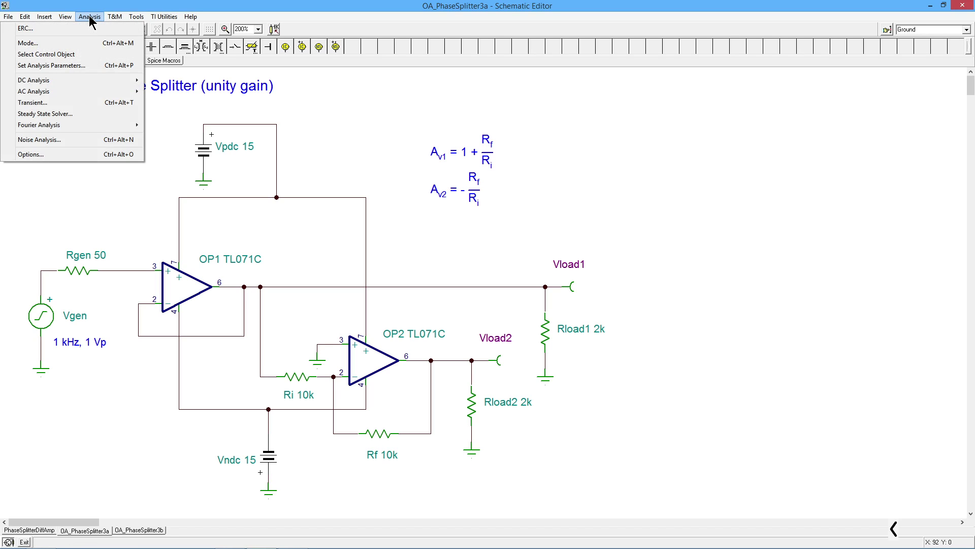
{"action": "left_click", "coordinate": [82, 105]}
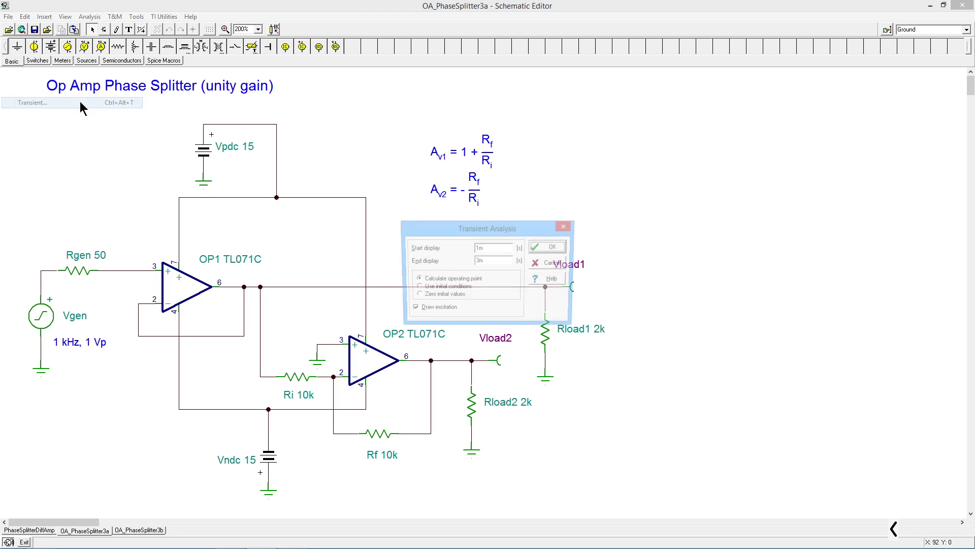
{"action": "left_click", "coordinate": [557, 246]}
{"action": "left_click_drag", "start_coordinate": [688, 141], "coordinate": [495, 76]}
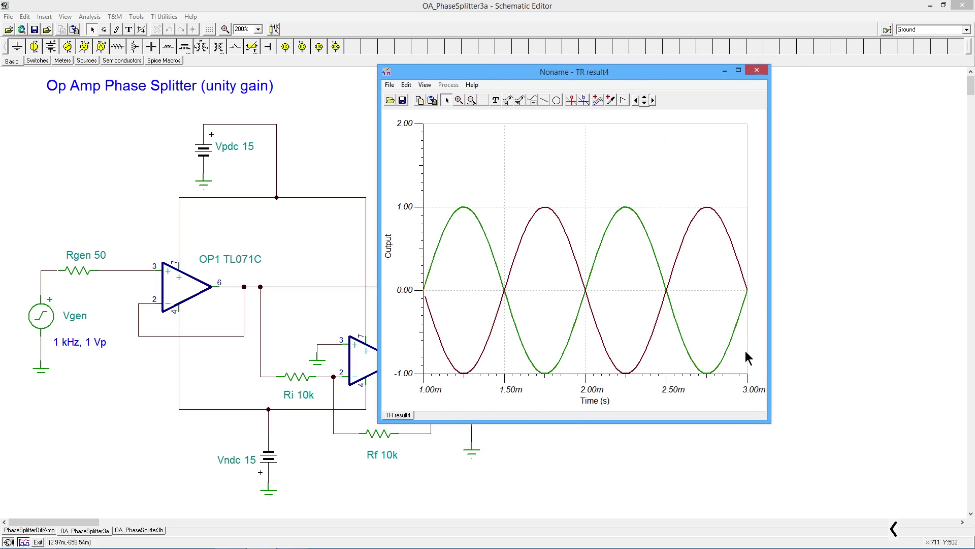
{"action": "left_click_drag", "start_coordinate": [770, 421], "coordinate": [893, 460]}
{"action": "left_click", "coordinate": [534, 100]}
{"action": "left_click", "coordinate": [502, 164]}
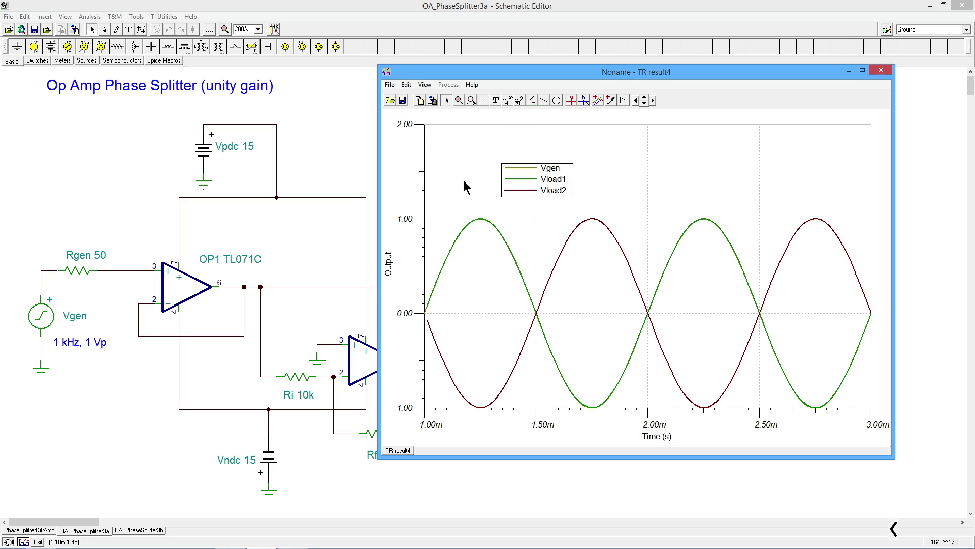
- Identify the Vload1 curve, examine its first positive peak up close against Vgen, and close the transient results
{"action": "left_click", "coordinate": [481, 220]}
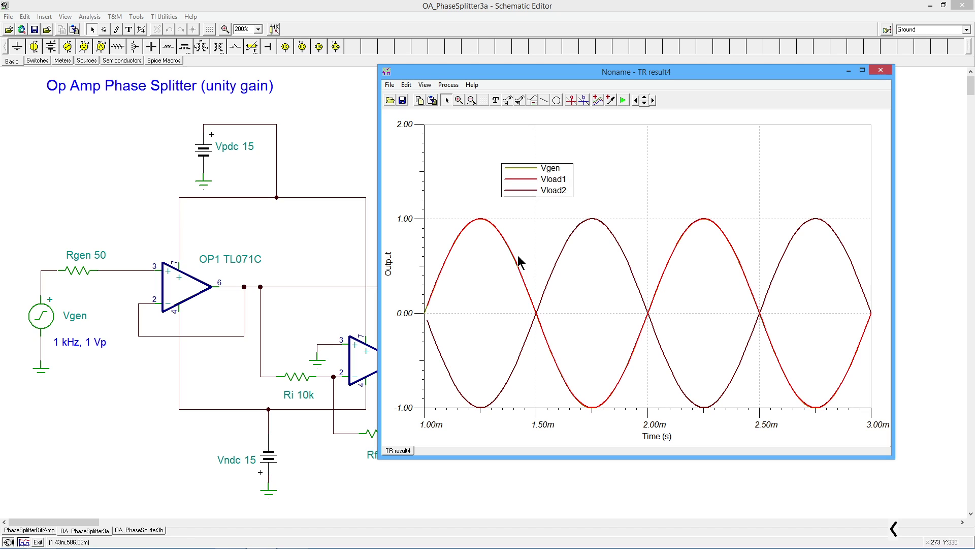
{"action": "left_click", "coordinate": [471, 151]}
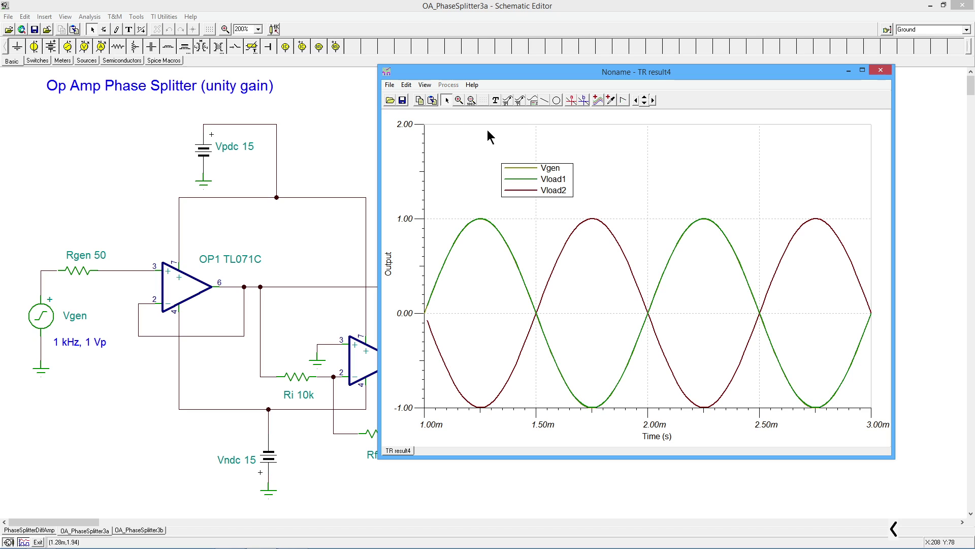
{"action": "left_click", "coordinate": [458, 99]}
{"action": "left_click_drag", "start_coordinate": [473, 214], "coordinate": [492, 226]}
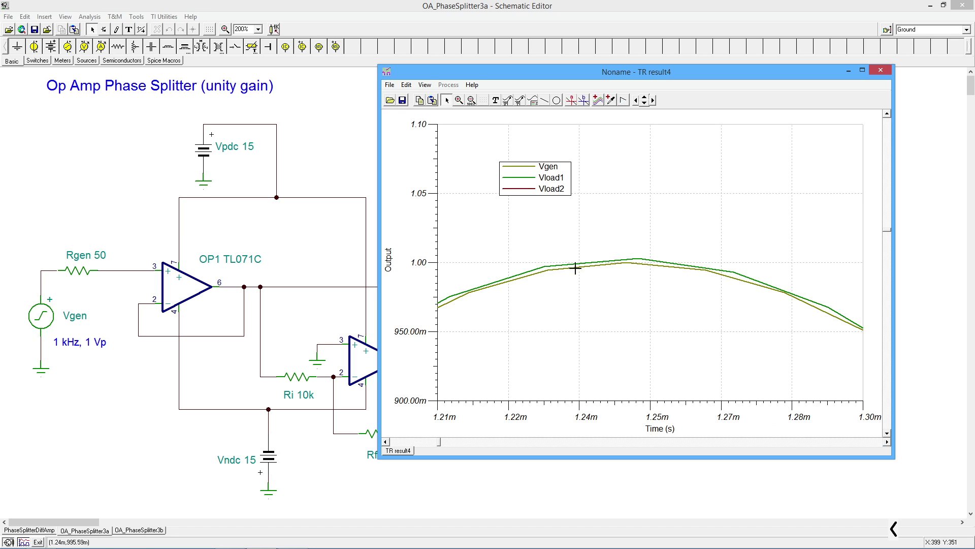
{"action": "left_click", "coordinate": [471, 98]}
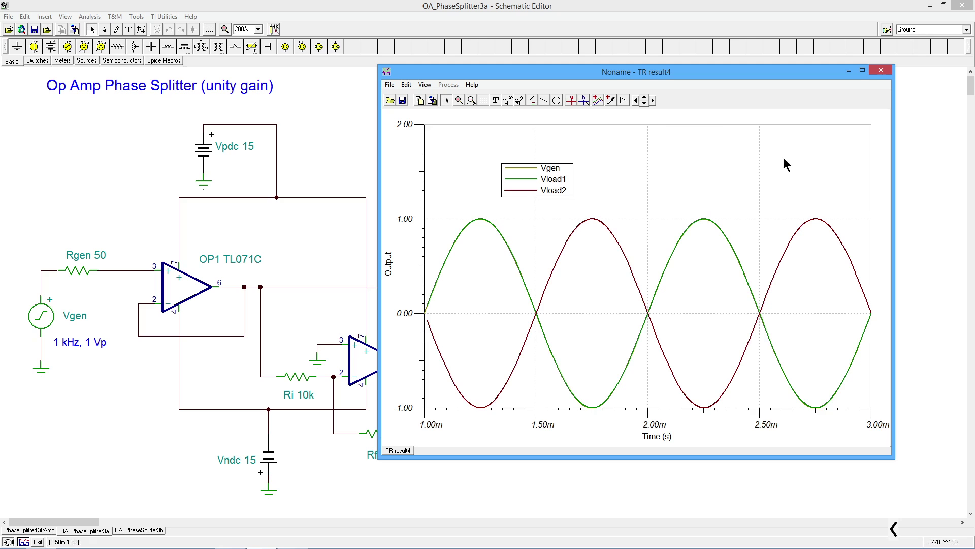
{"action": "left_click", "coordinate": [881, 72]}
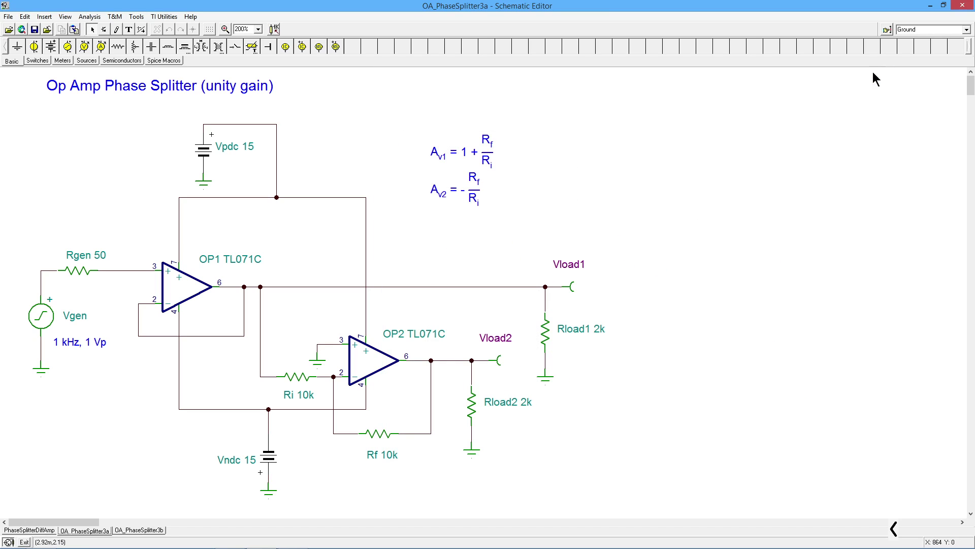
- Plot the AC transfer amplitude from 1 Hz to 10 MHz with 500 points on a logarithmic sweep, and add a legend
{"action": "left_click", "coordinate": [94, 20]}
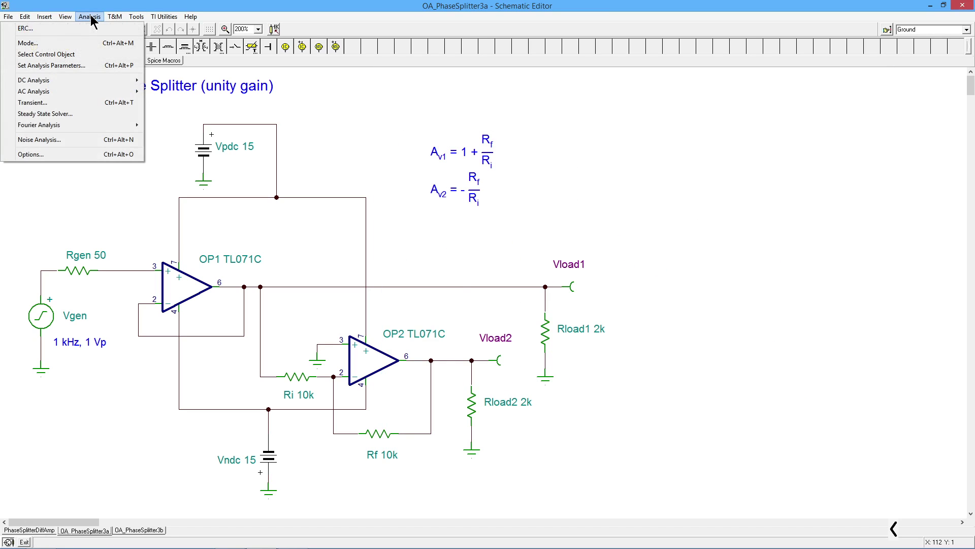
{"action": "mouse_move", "coordinate": [84, 91]}
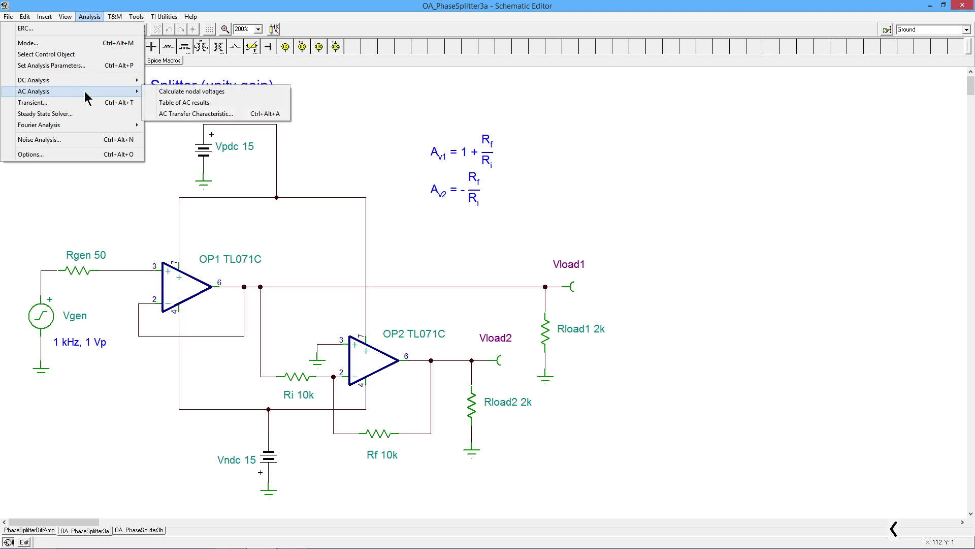
{"action": "left_click", "coordinate": [191, 114]}
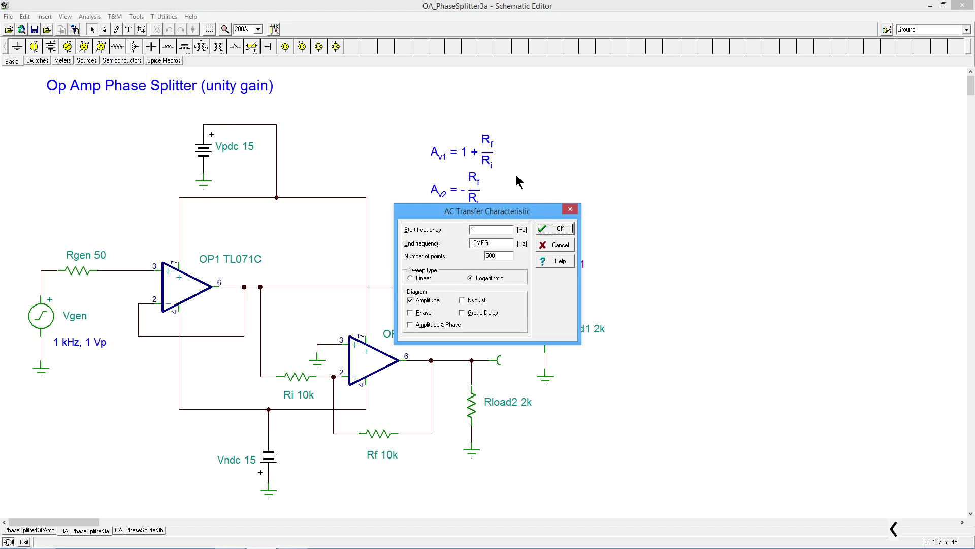
{"action": "left_click", "coordinate": [563, 229]}
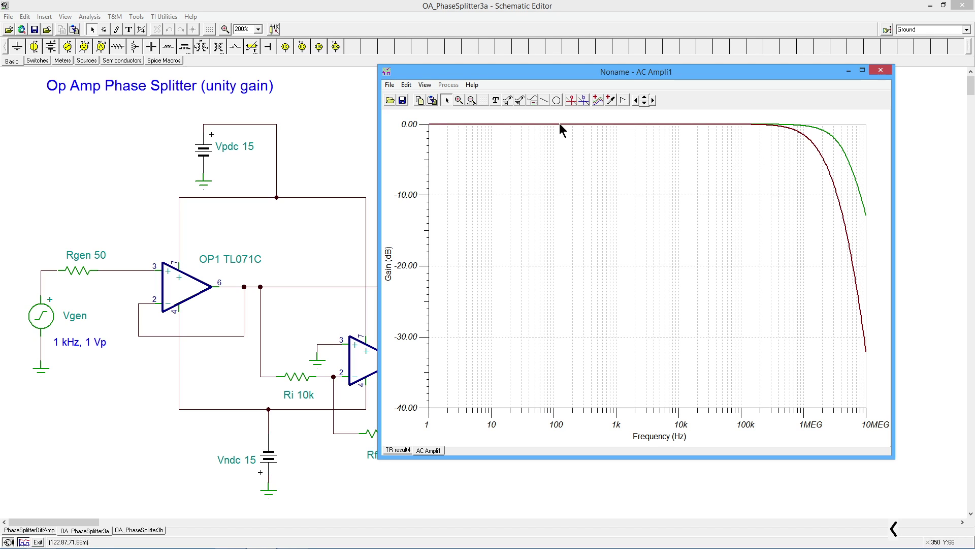
{"action": "left_click", "coordinate": [532, 102]}
{"action": "left_click", "coordinate": [499, 187]}
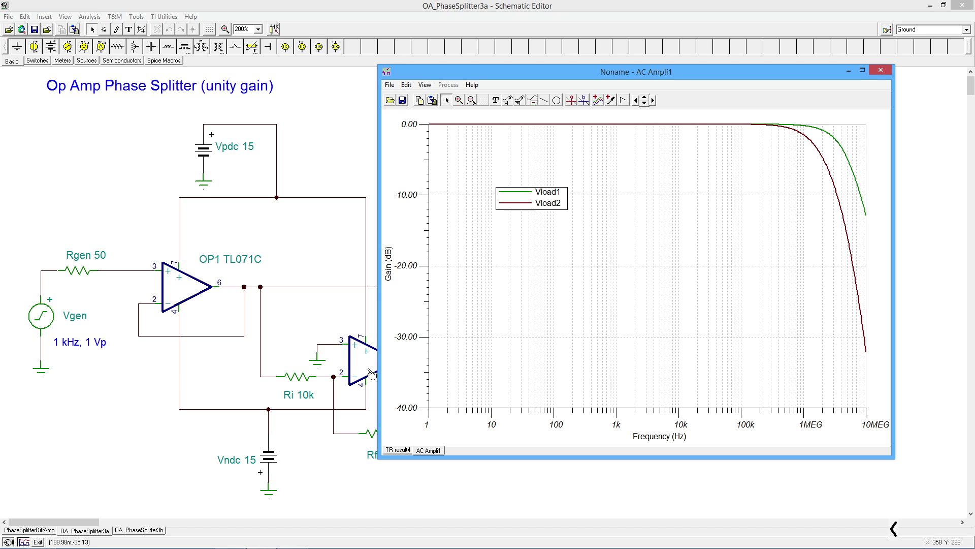
- Compare the Vload1 and Vload2 frequency responses with the op amp circuit behind the plot, and close the AC results
{"action": "left_click_drag", "start_coordinate": [486, 72], "coordinate": [468, 83]}
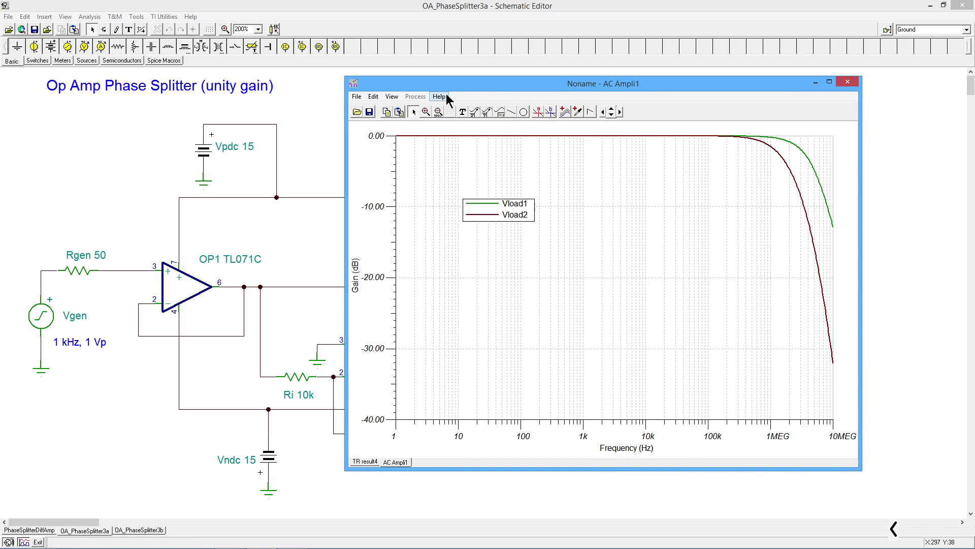
{"action": "left_click_drag", "start_coordinate": [431, 84], "coordinate": [656, 104]}
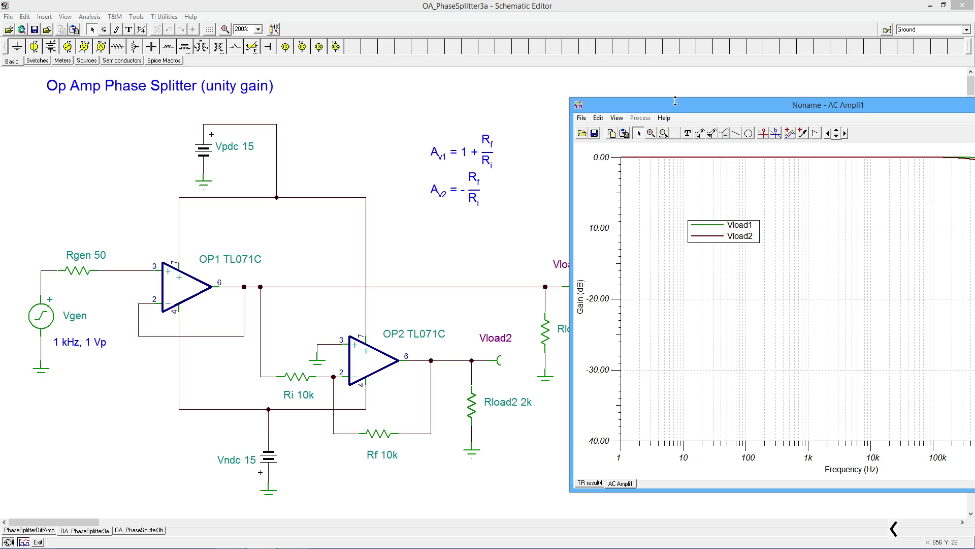
{"action": "left_click_drag", "start_coordinate": [679, 104], "coordinate": [538, 99]}
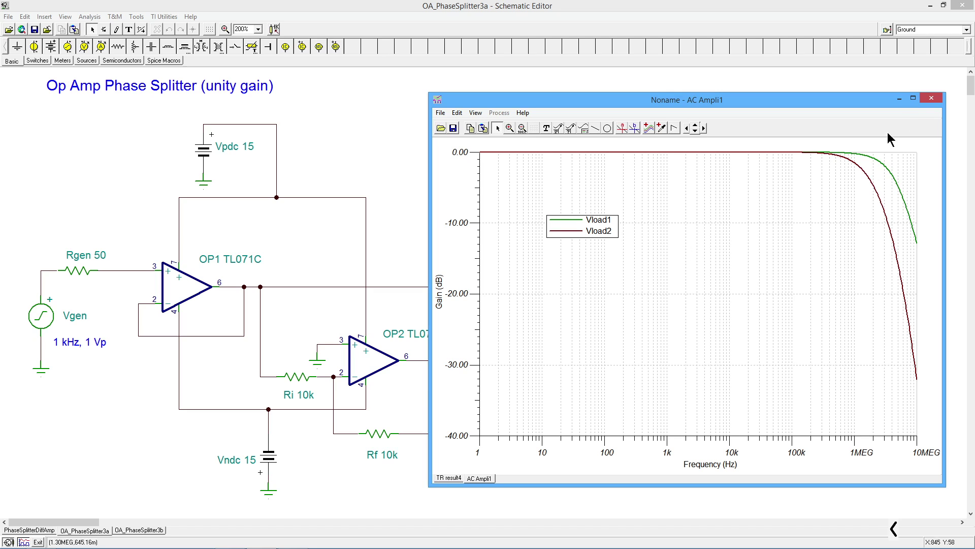
{"action": "left_click", "coordinate": [931, 99]}
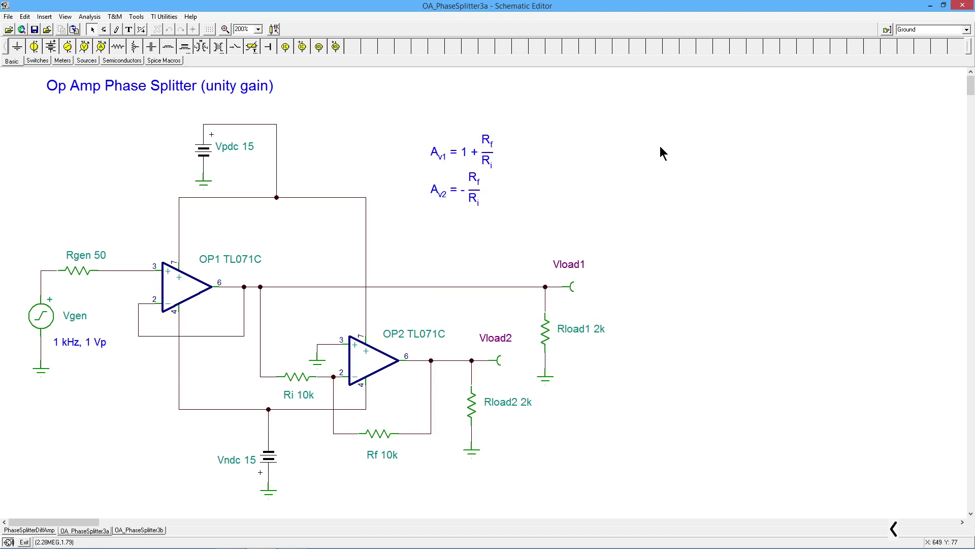